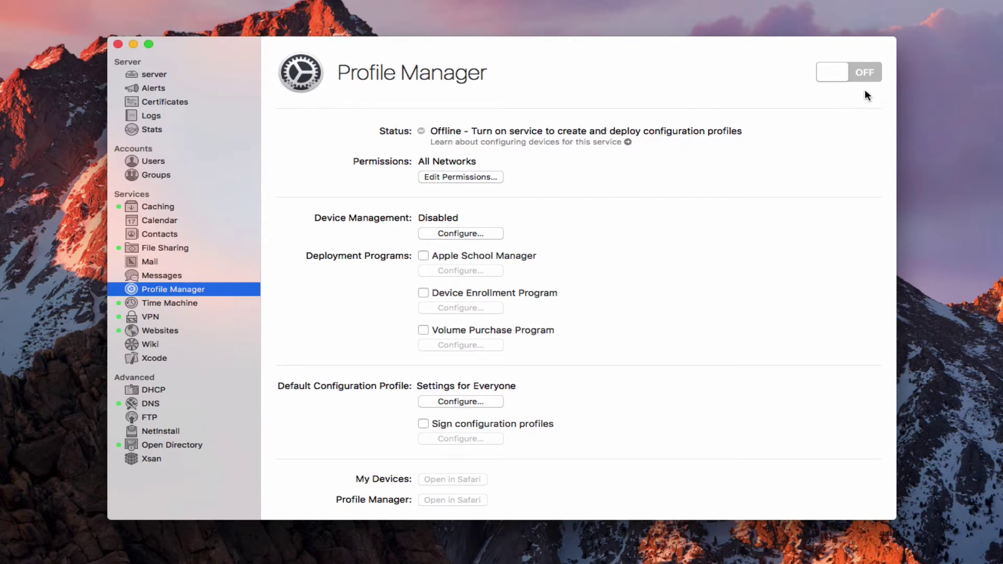
click(453, 178)
click(646, 114)
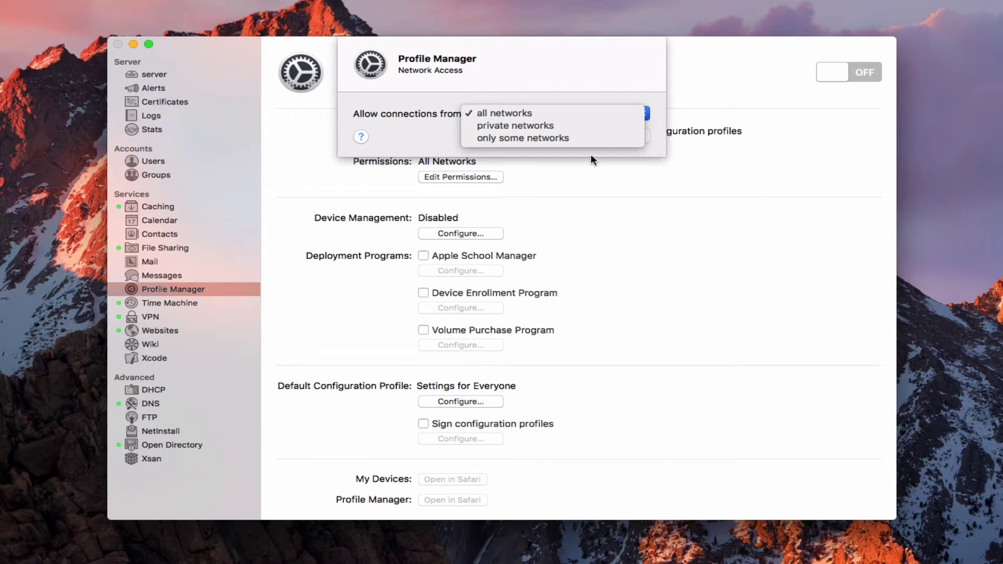
click(655, 78)
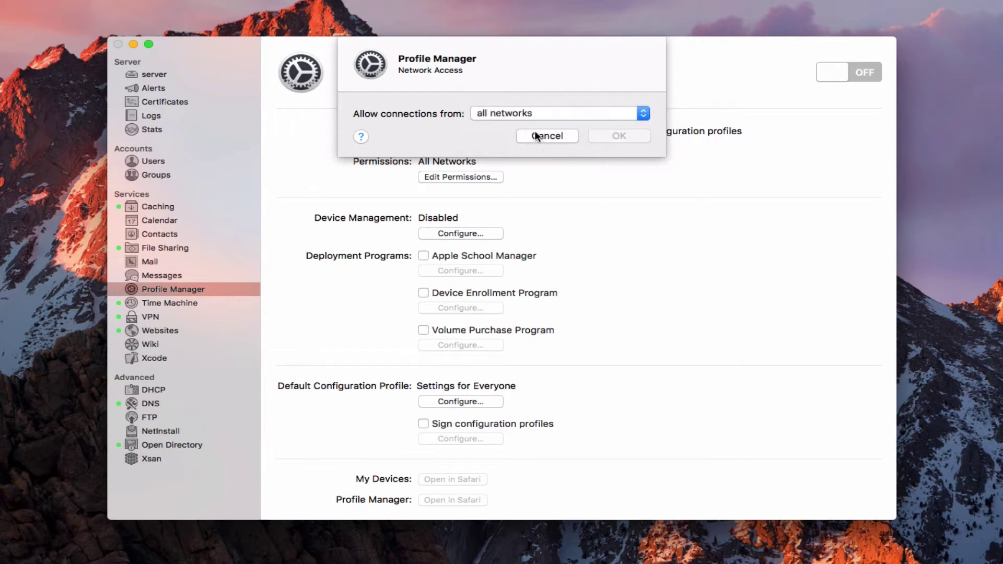
click(535, 136)
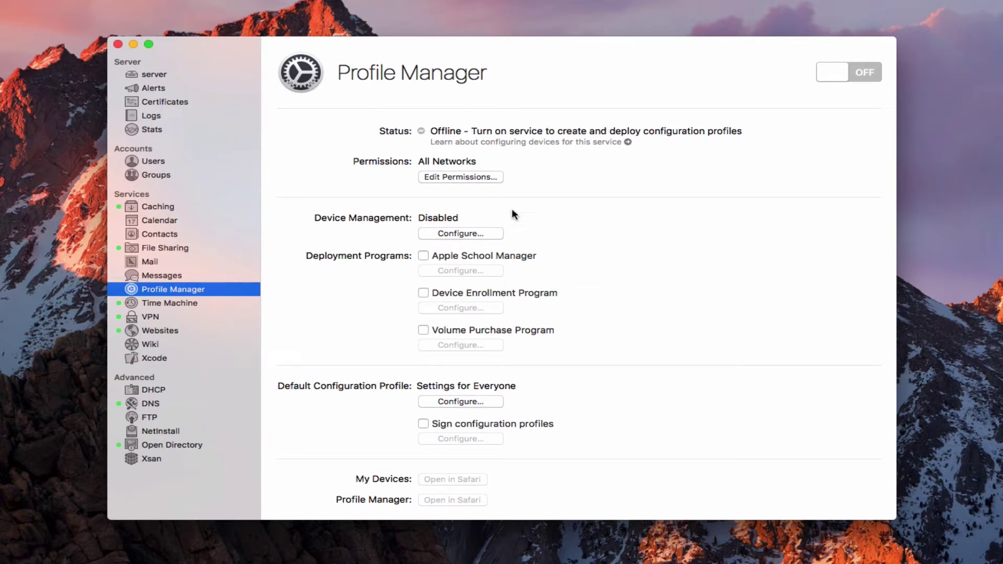
Step: Begin the Device Management setup and advance past the intro to Organization Information
click(451, 233)
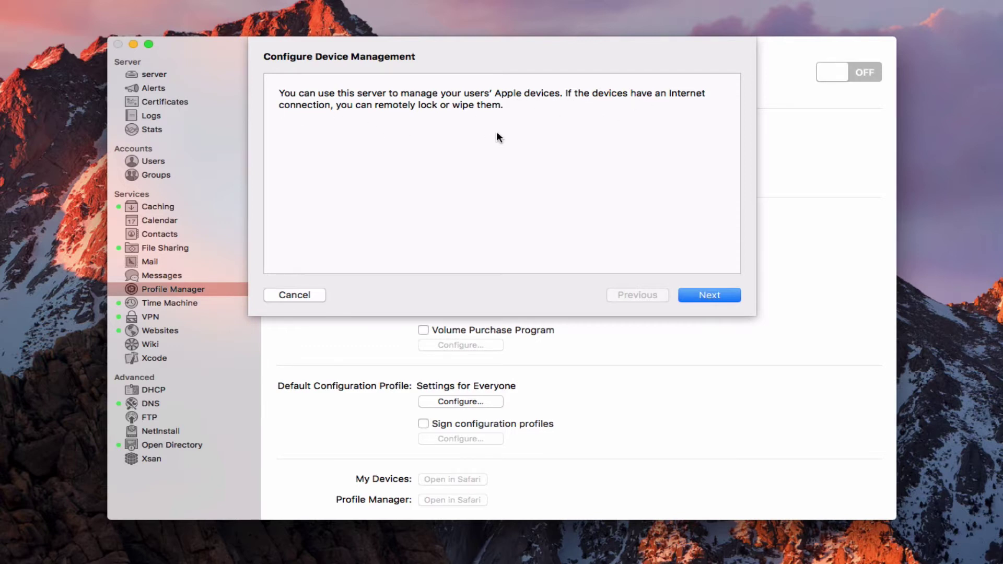
click(708, 294)
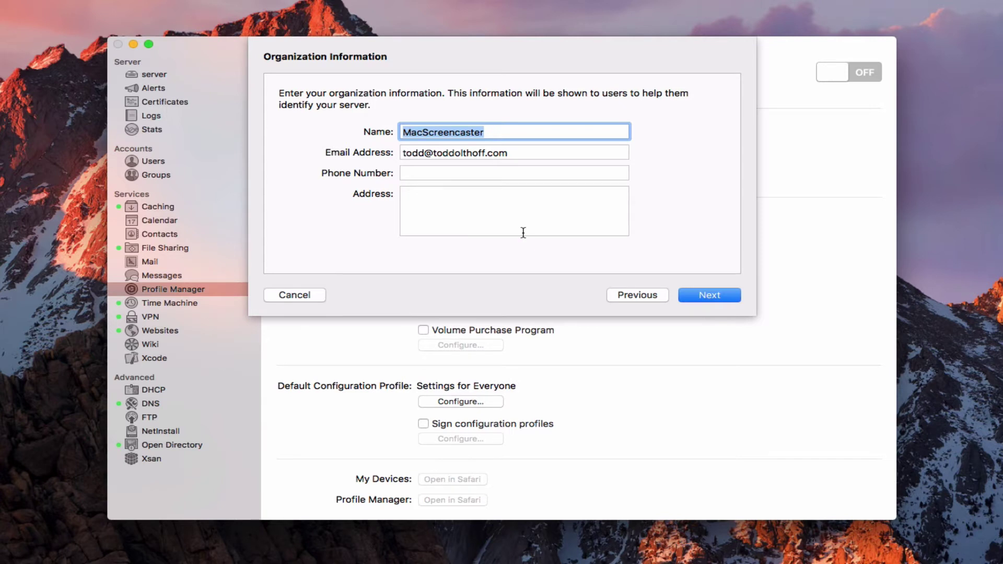
Step: Confirm the organization details and keep server.macscreencaster.com as the SSL certificate
click(711, 296)
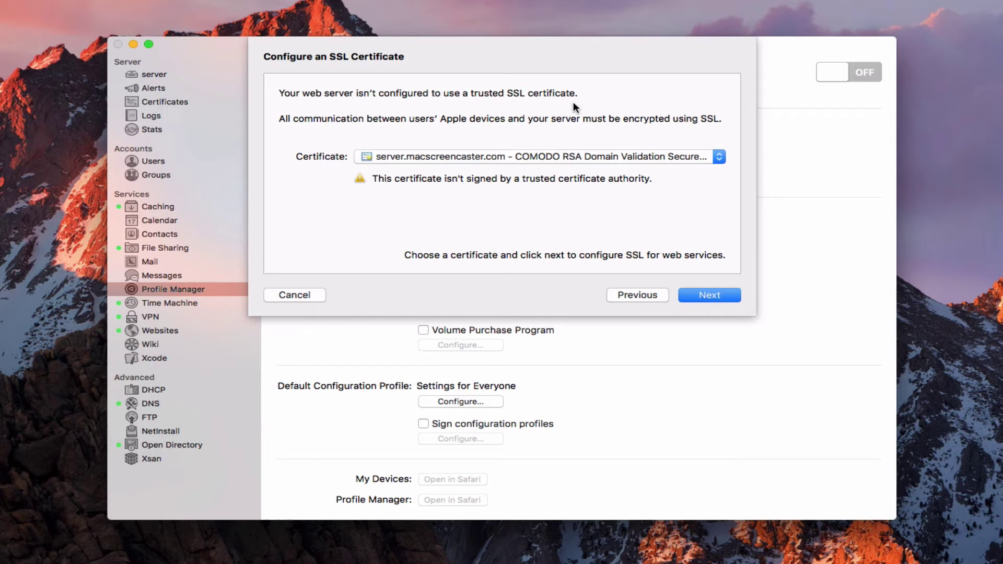
click(720, 158)
click(718, 157)
click(702, 295)
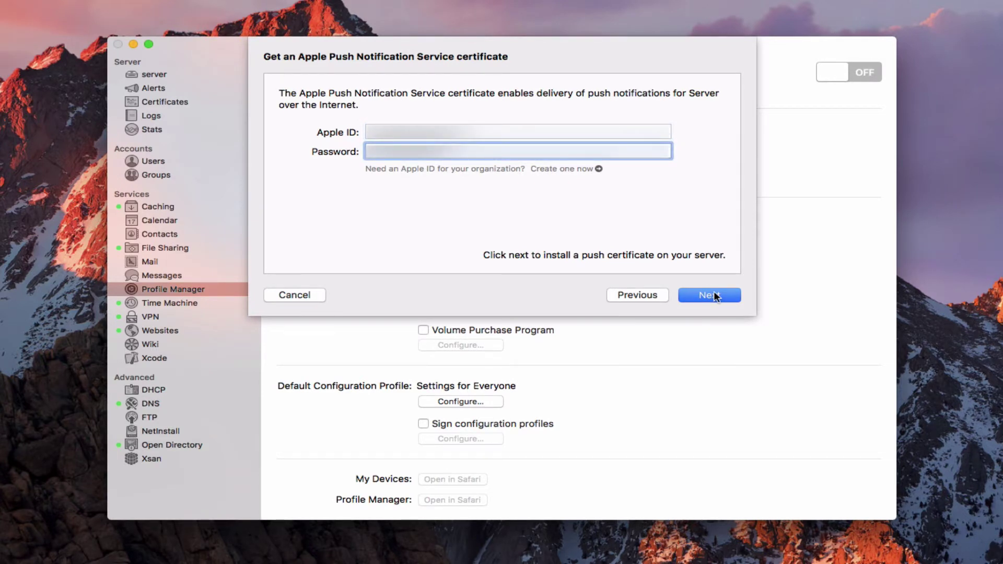
Step: Acquire the Apple push notification certificate and confirm settings to enable Device Management
click(714, 294)
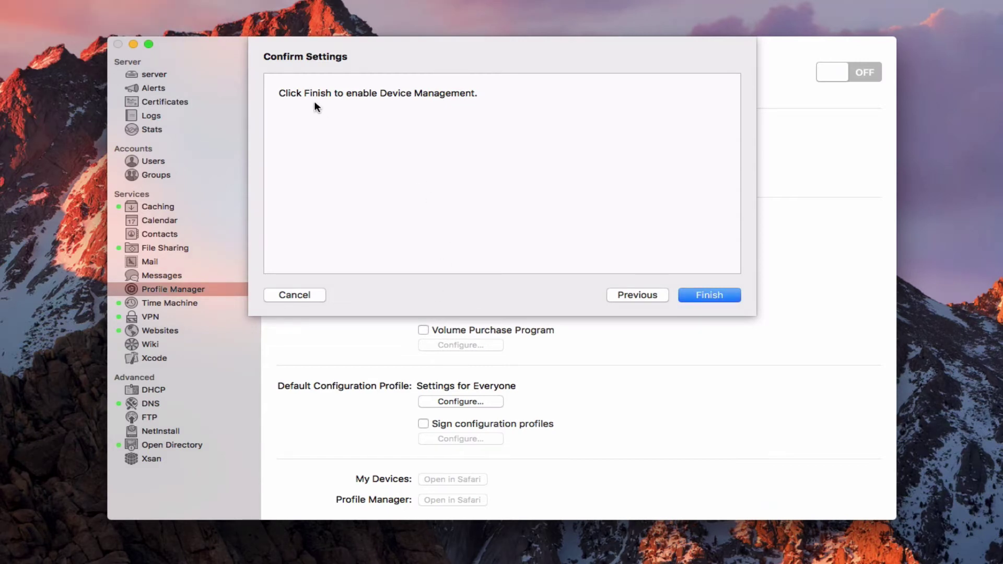
click(709, 296)
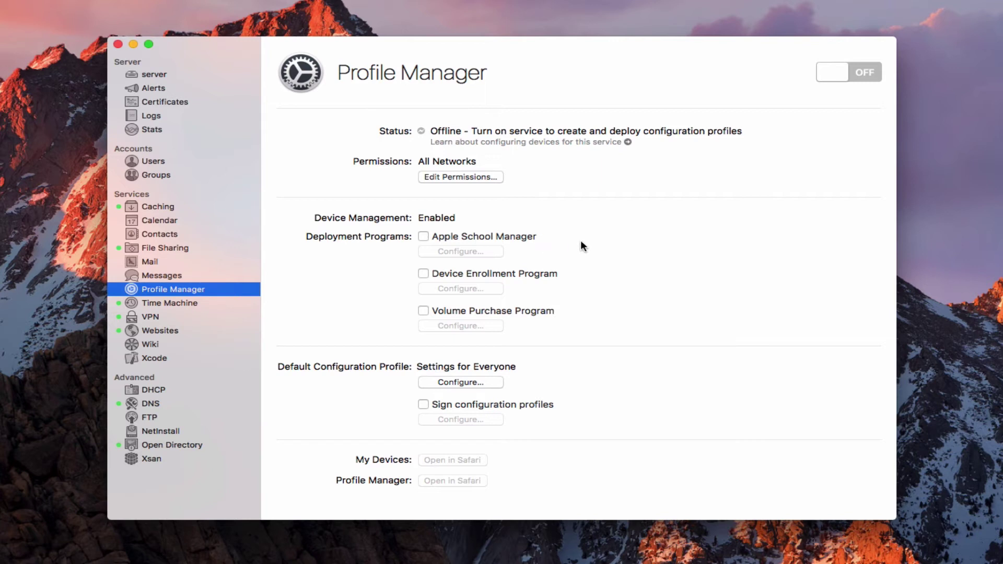
click(423, 236)
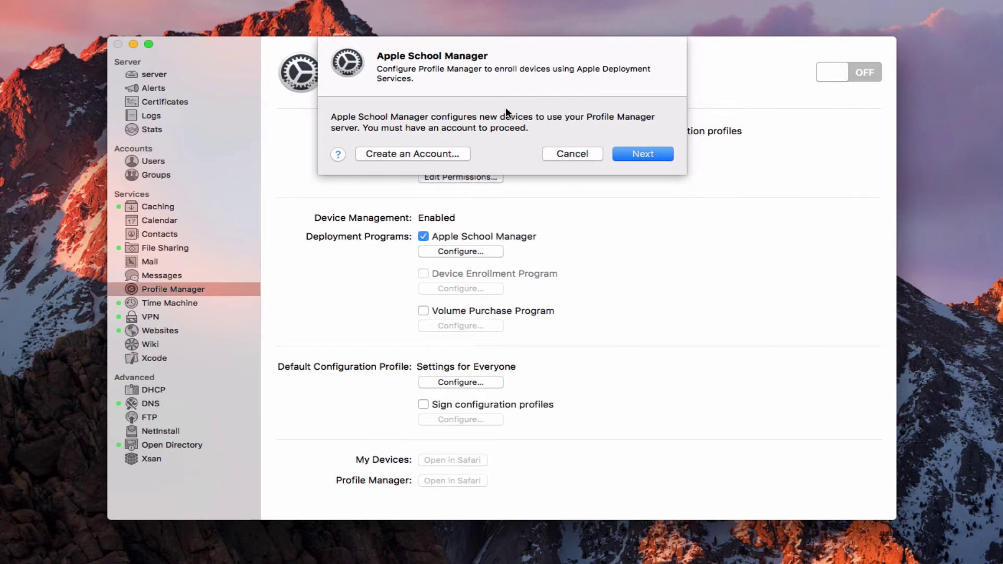
click(631, 160)
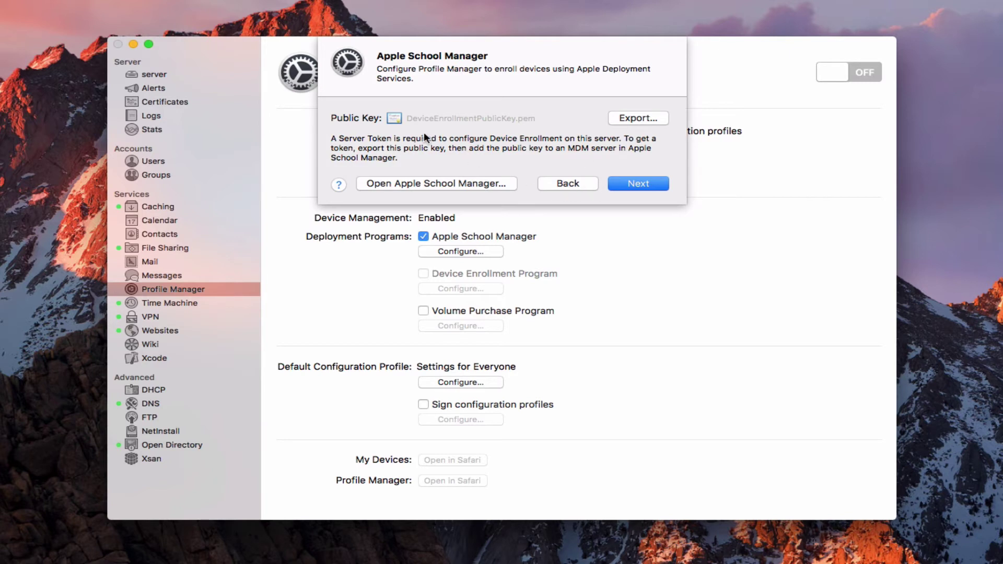
click(566, 184)
click(570, 153)
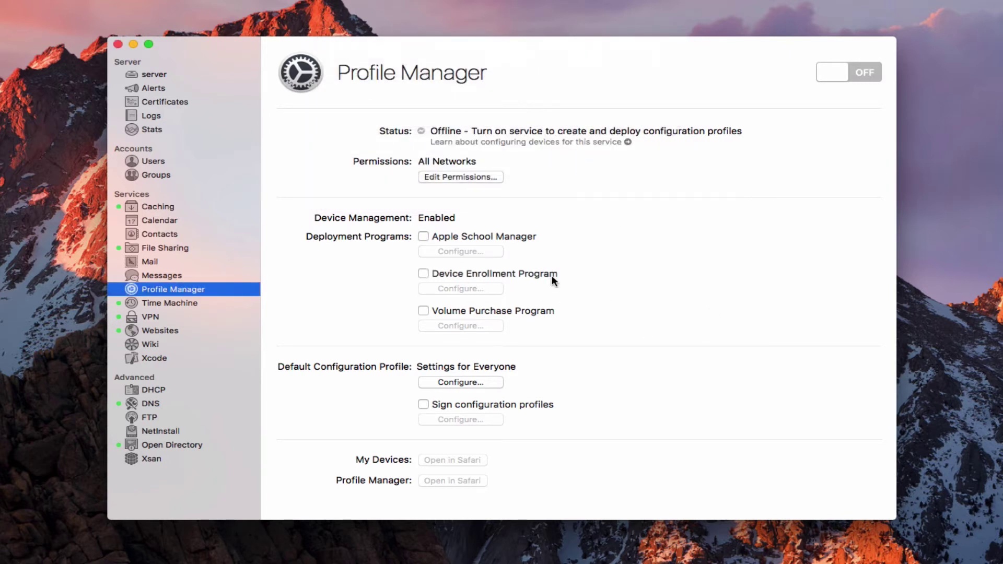
click(423, 274)
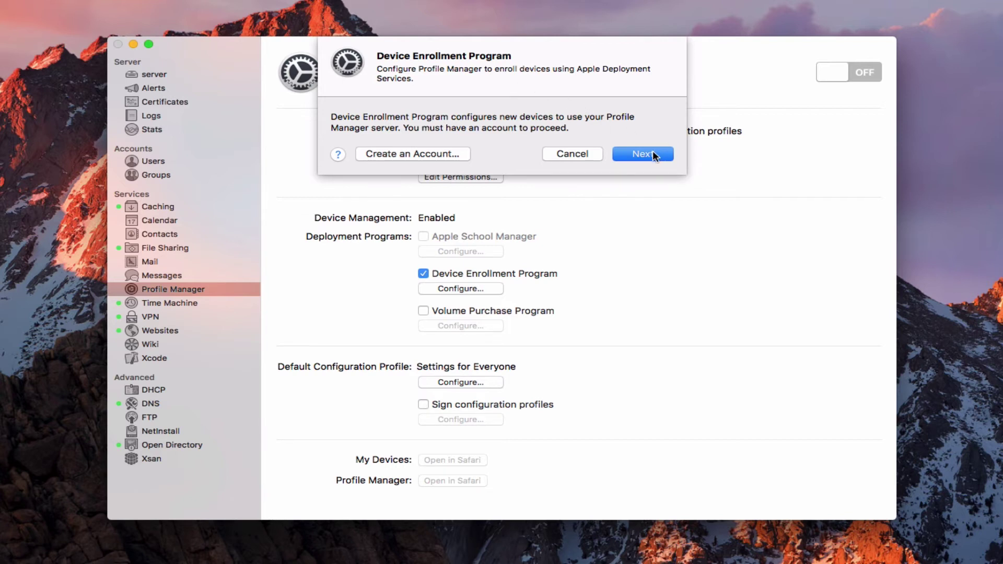
click(652, 153)
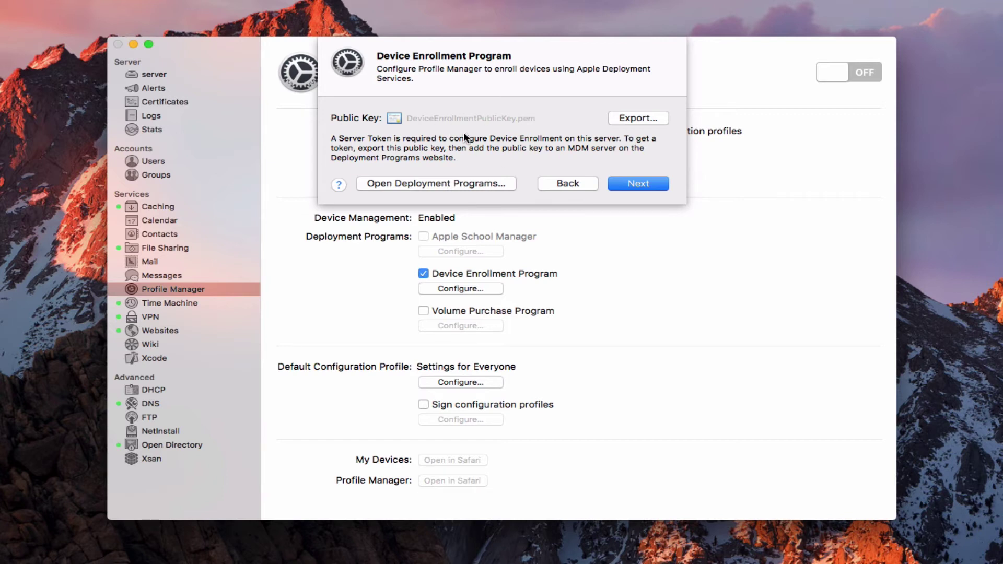
click(567, 183)
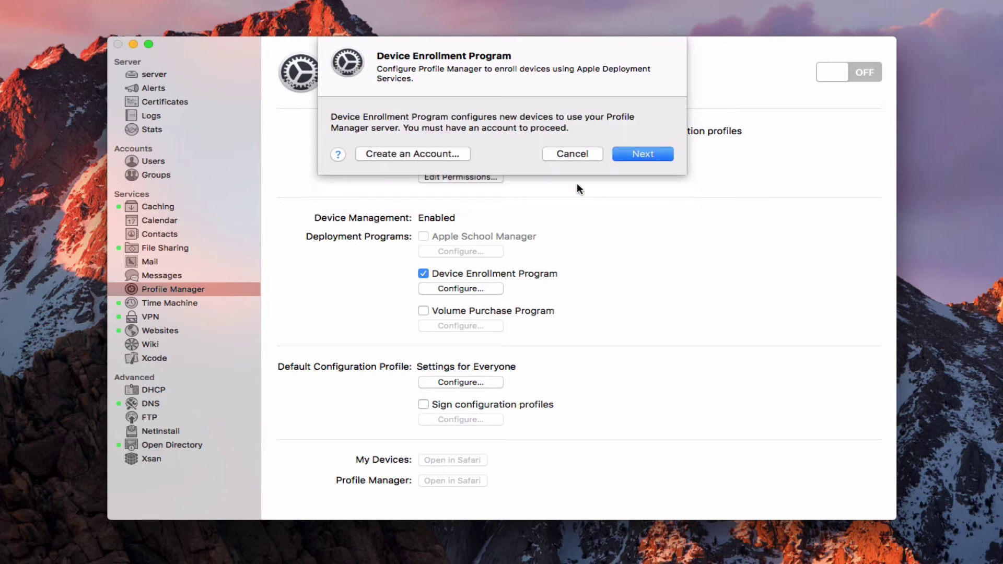
click(572, 156)
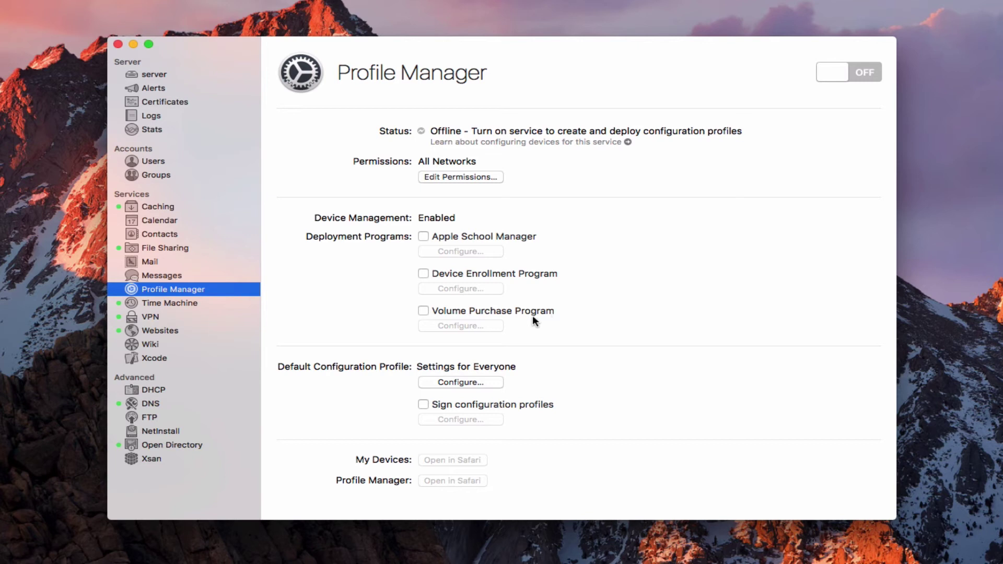
click(423, 311)
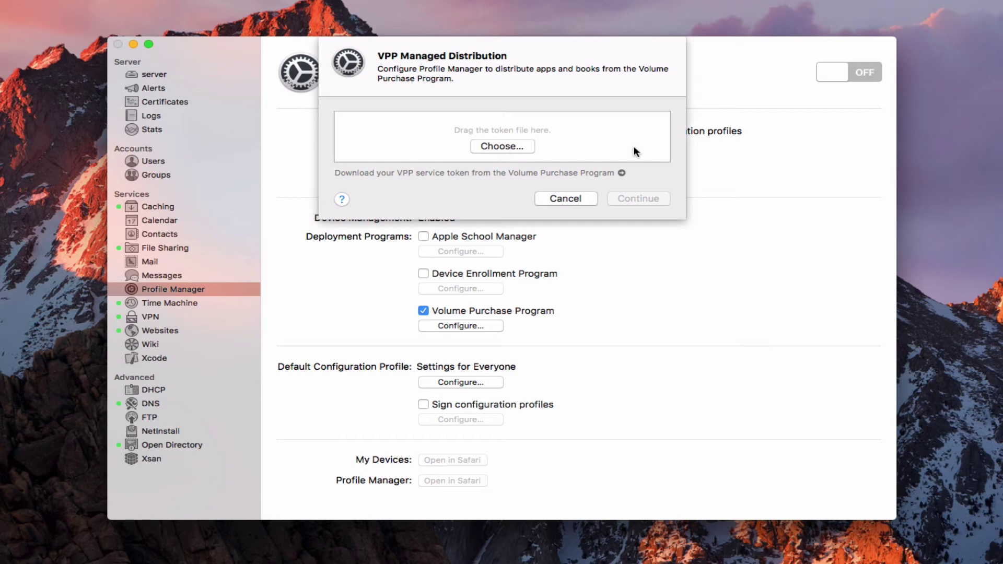
click(564, 200)
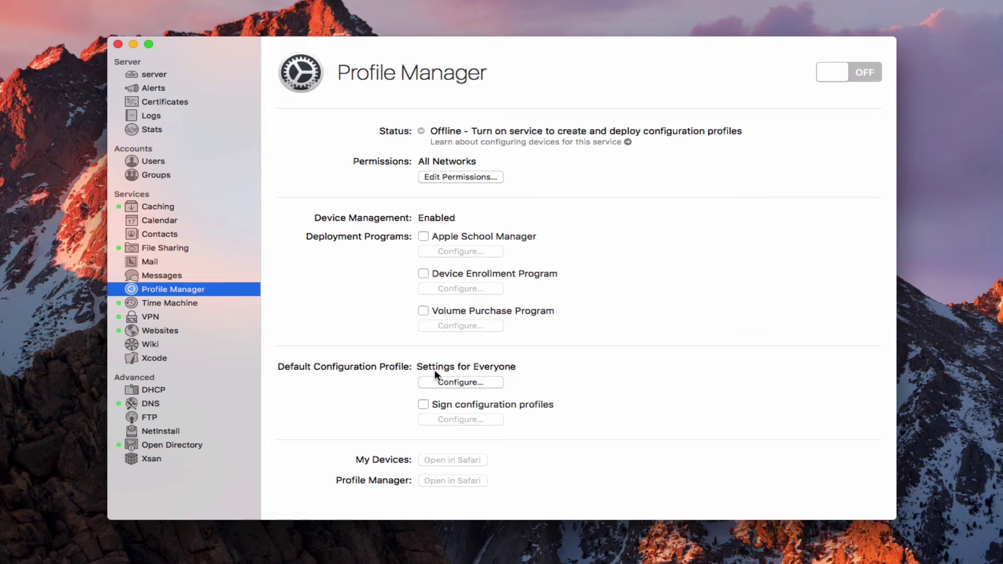
click(460, 383)
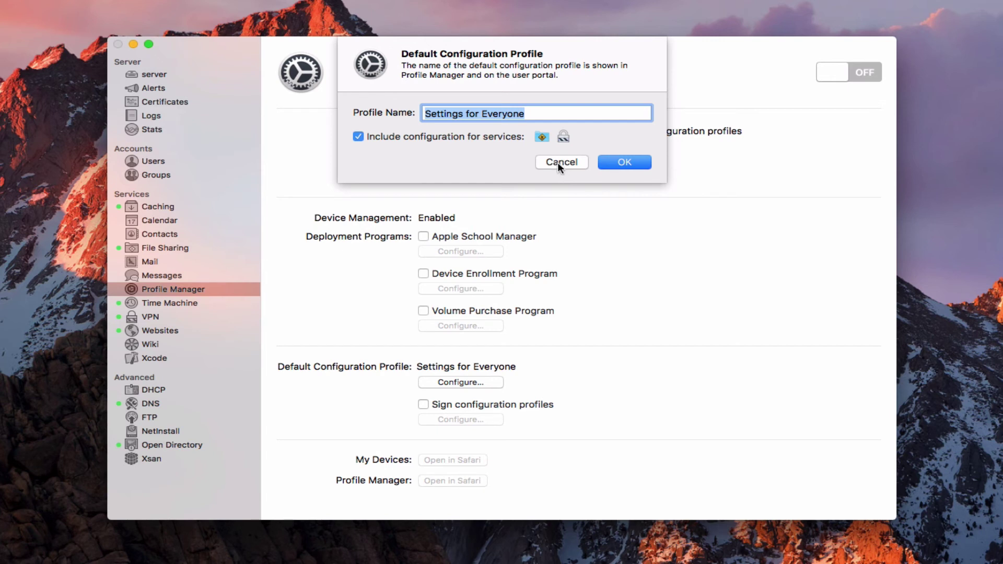
click(557, 162)
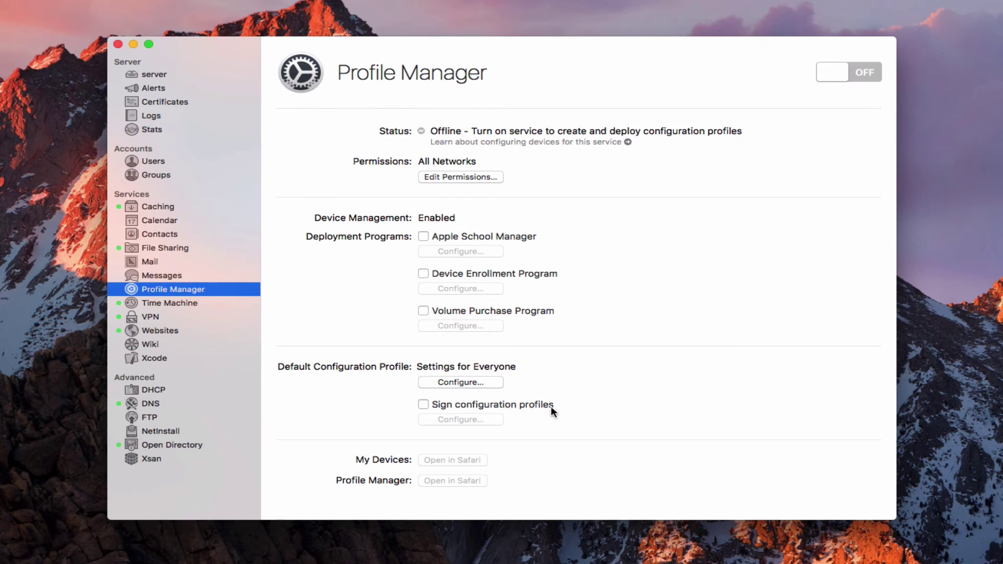
click(424, 405)
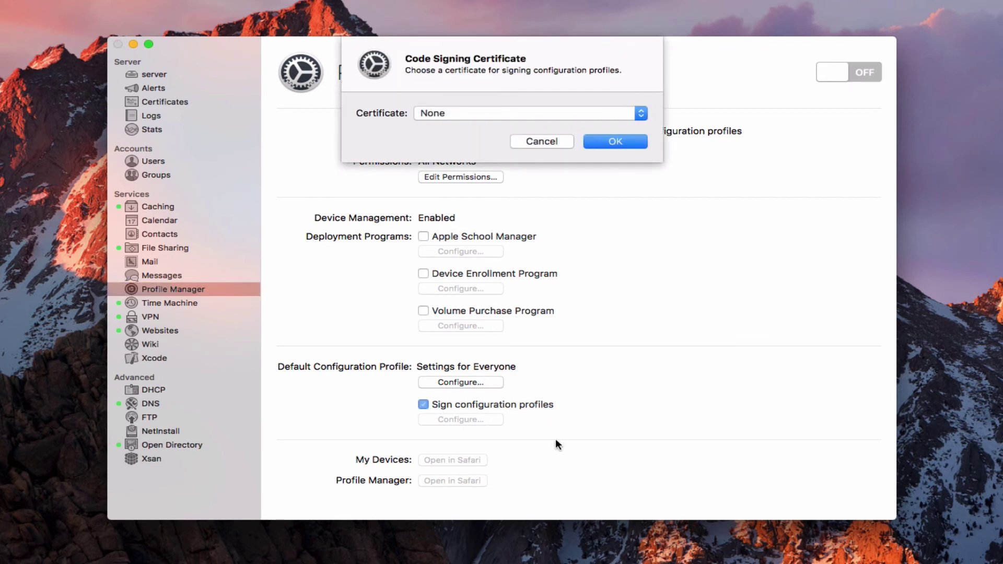
click(641, 114)
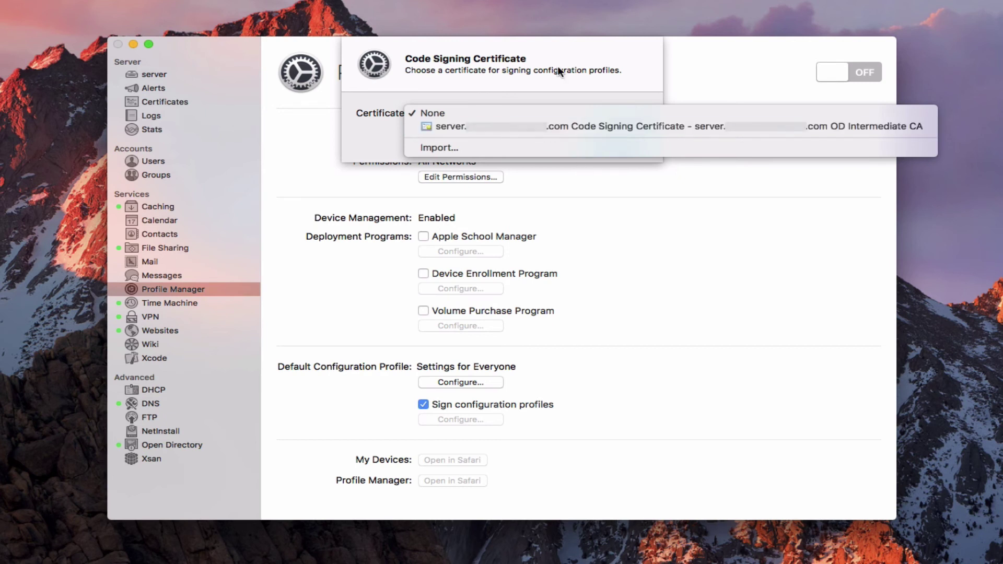
click(588, 63)
click(538, 138)
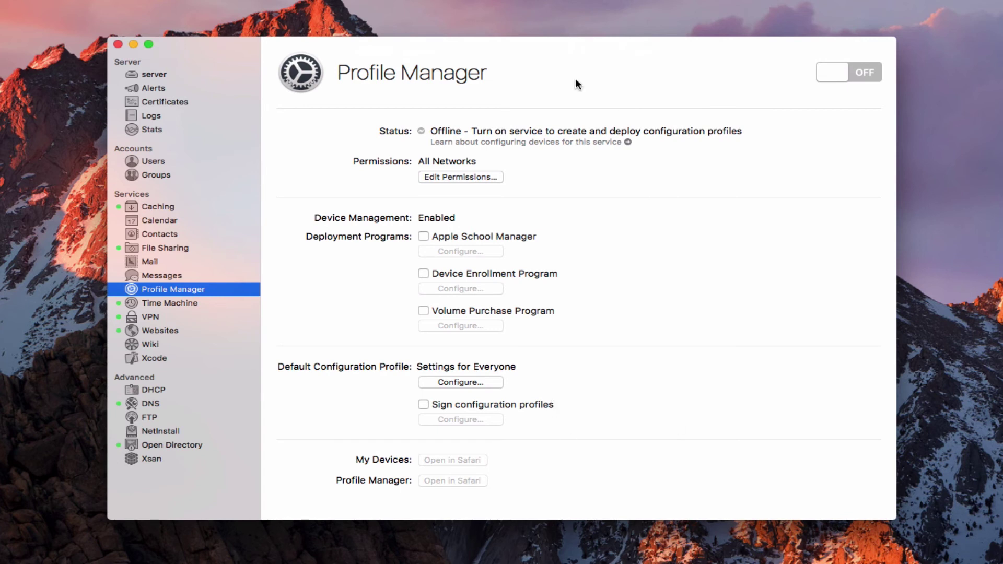
Step: Switch the Profile Manager service from OFF to ON
click(861, 72)
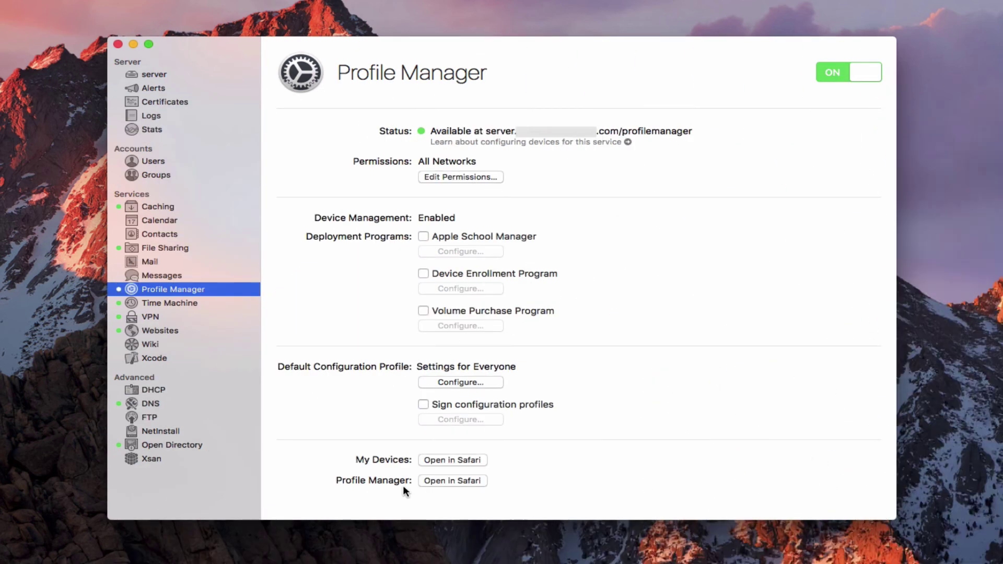
Step: Launch the Profile Manager web admin page in Safari
click(448, 481)
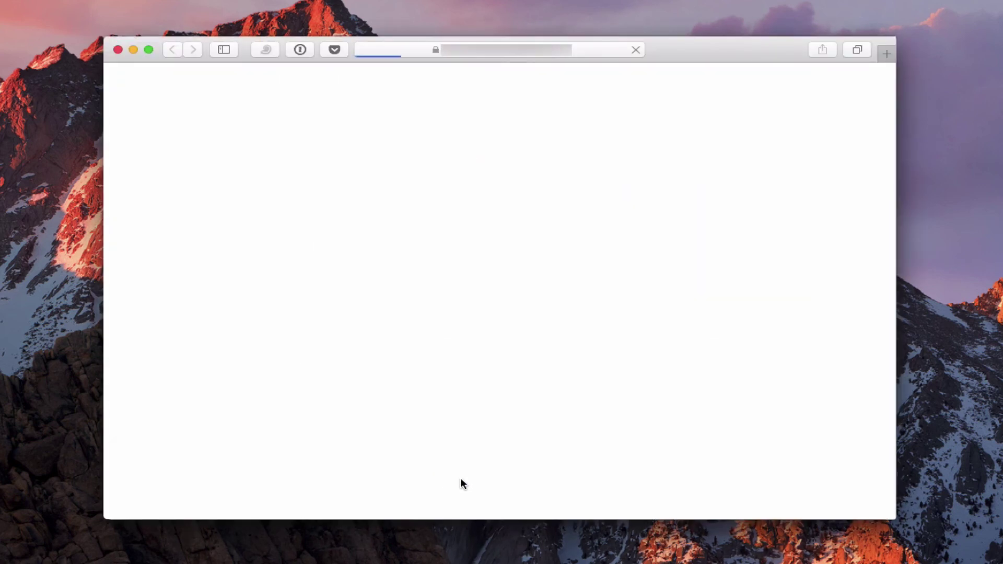